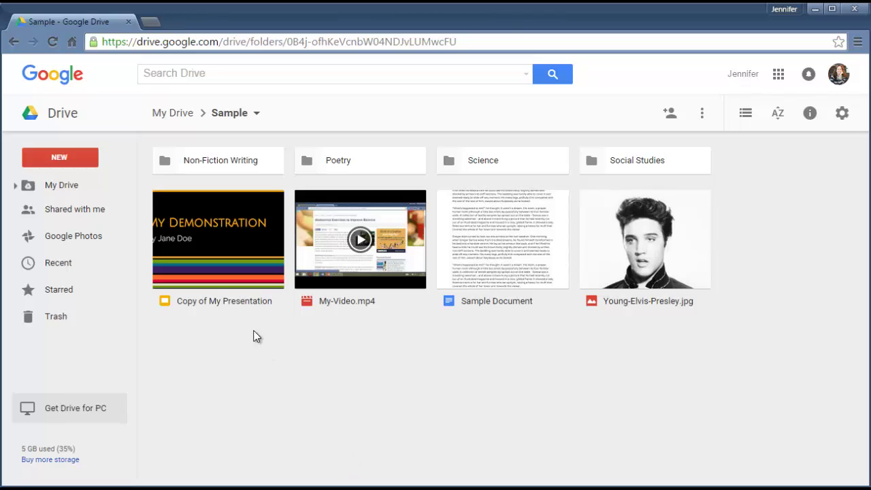
# Step: Select Sample Document and the Elvis image, clear the selection, then browse into Poetry and back
pyautogui.click(483, 161)
pyautogui.click(489, 283)
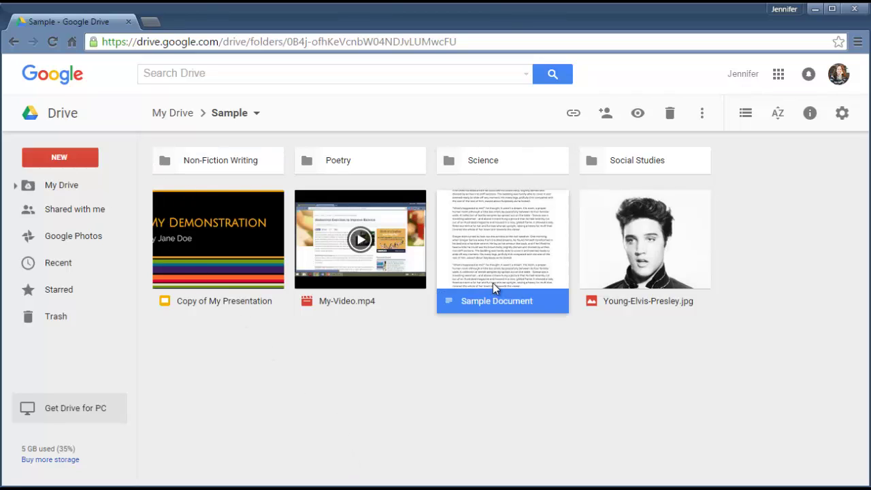
pyautogui.click(634, 275)
pyautogui.click(312, 405)
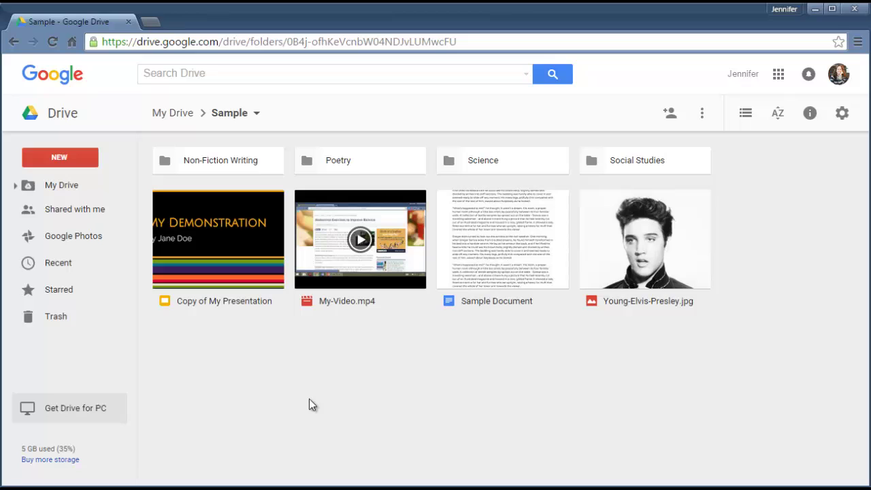
pyautogui.doubleClick(388, 163)
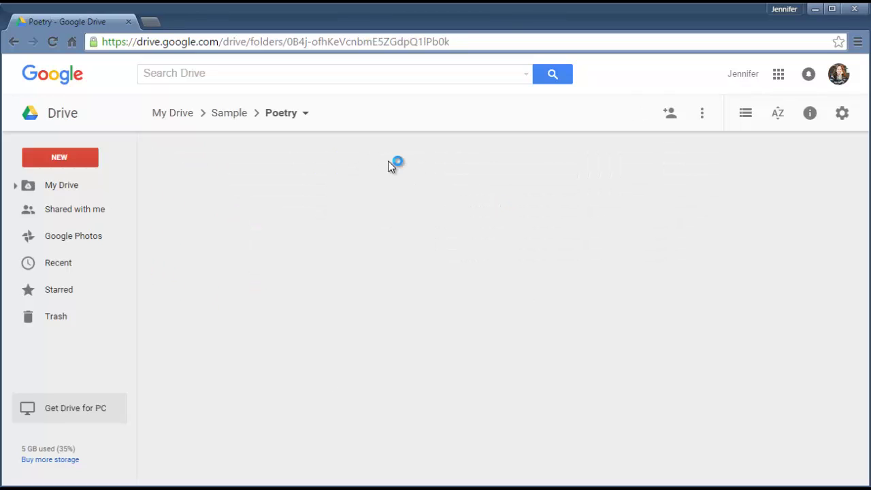
pyautogui.click(230, 114)
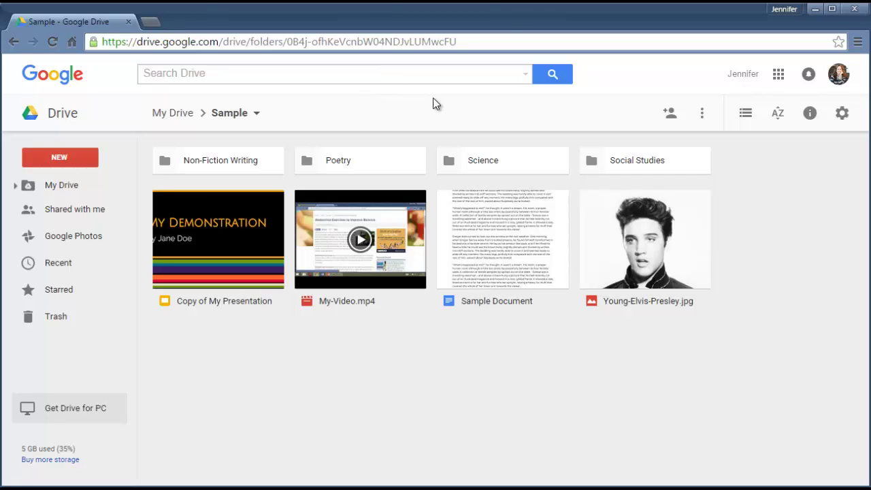
# Step: Search Drive for 'Elvis', return to Sample, and glance at the Google apps list
pyautogui.click(199, 74)
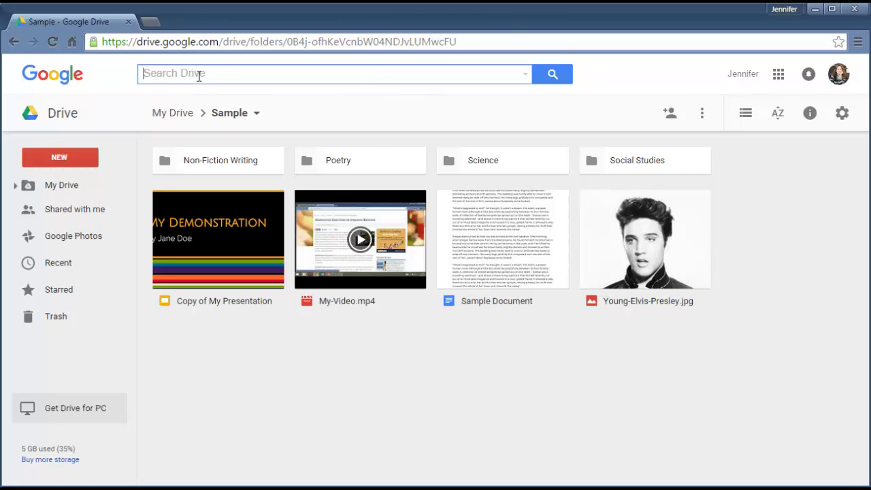
pyautogui.write('Elvis')
pyautogui.click(554, 77)
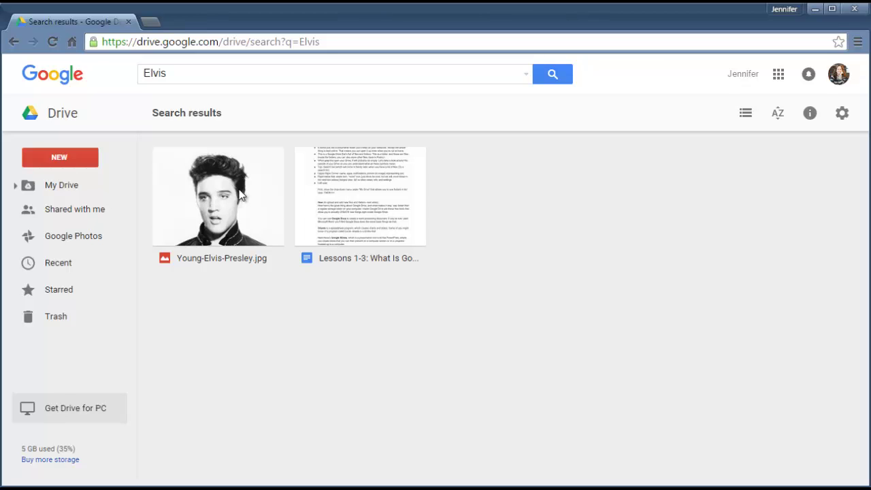
pyautogui.click(14, 42)
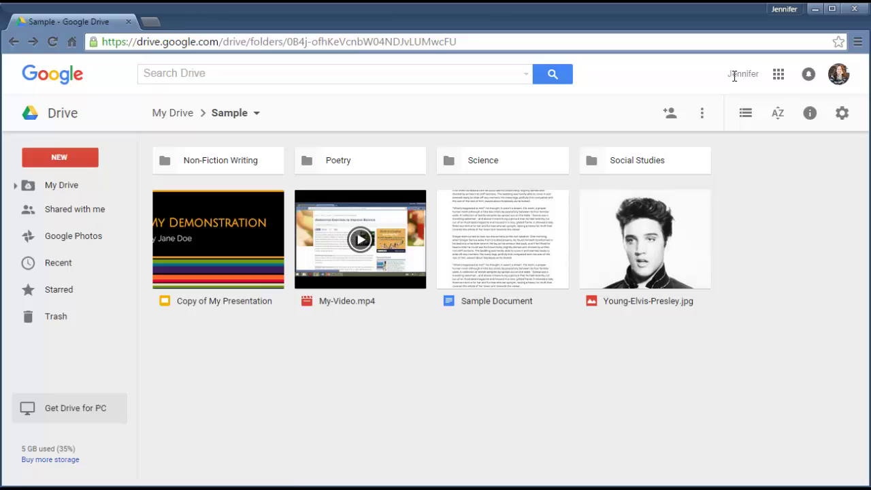
pyautogui.click(780, 81)
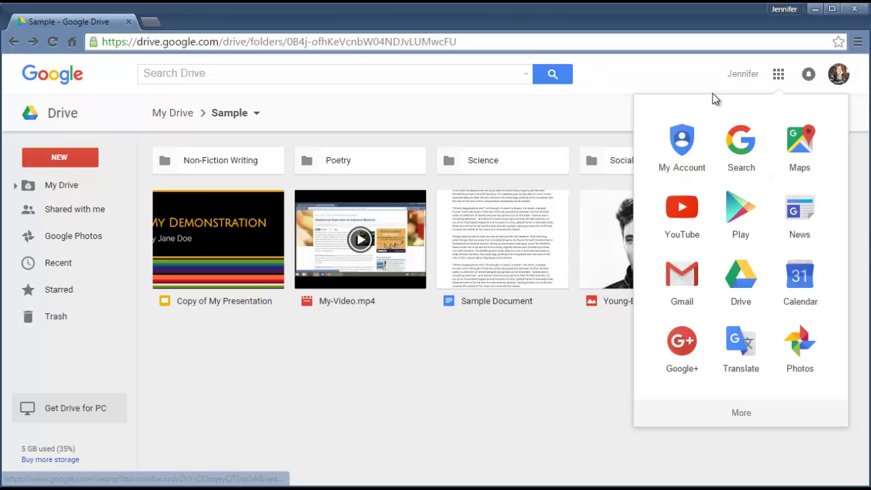
pyautogui.click(778, 75)
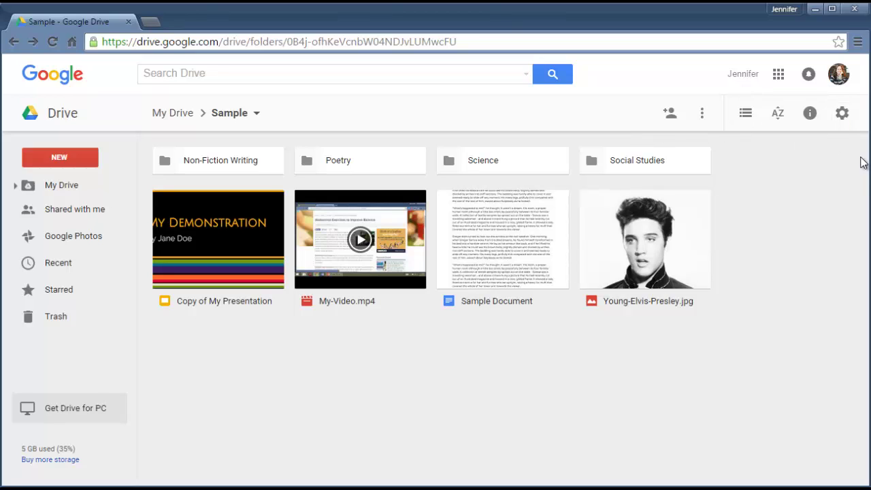
# Step: Look through the Drive settings, including connected apps, then close them
pyautogui.click(842, 116)
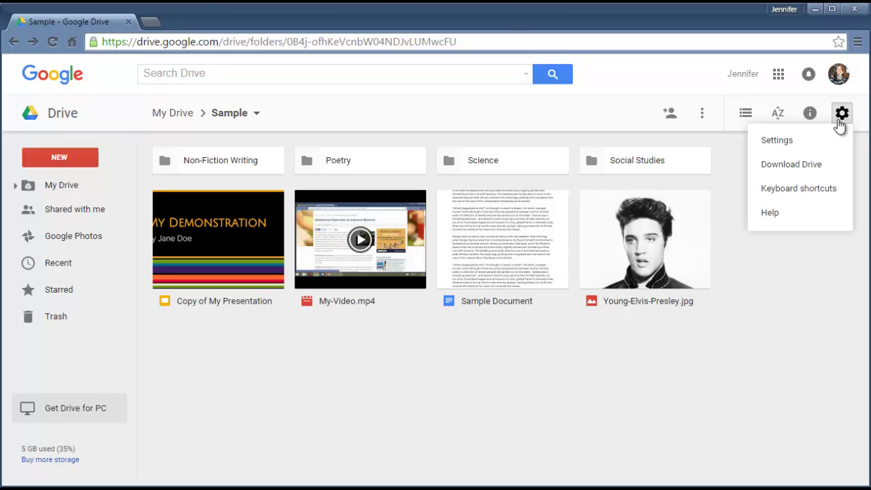
pyautogui.click(783, 141)
pyautogui.scroll(-1, 587, 237)
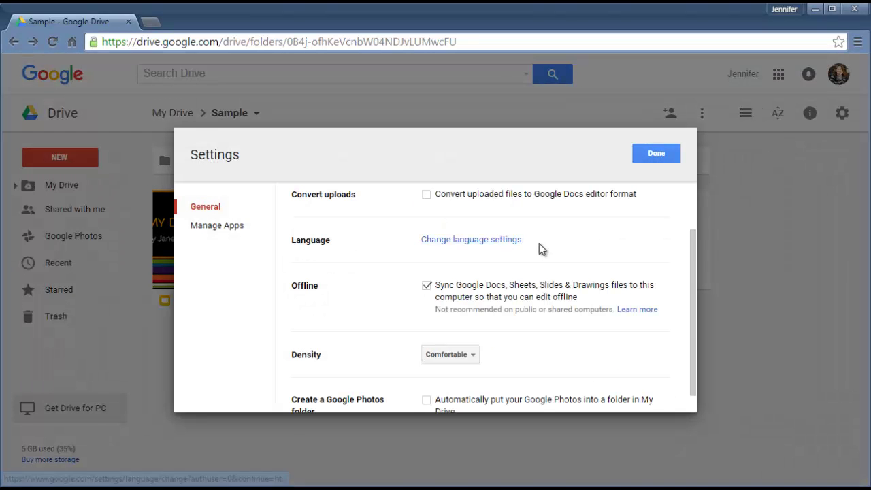
pyautogui.scroll(-1, 539, 244)
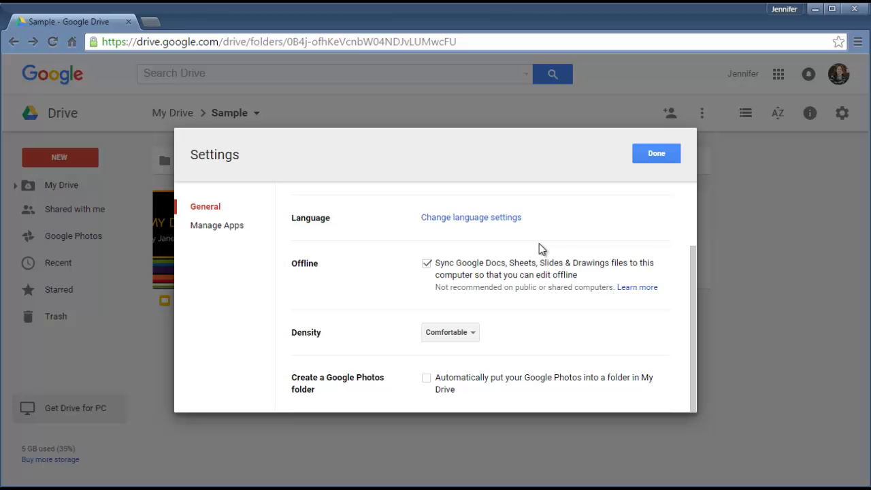
pyautogui.click(231, 226)
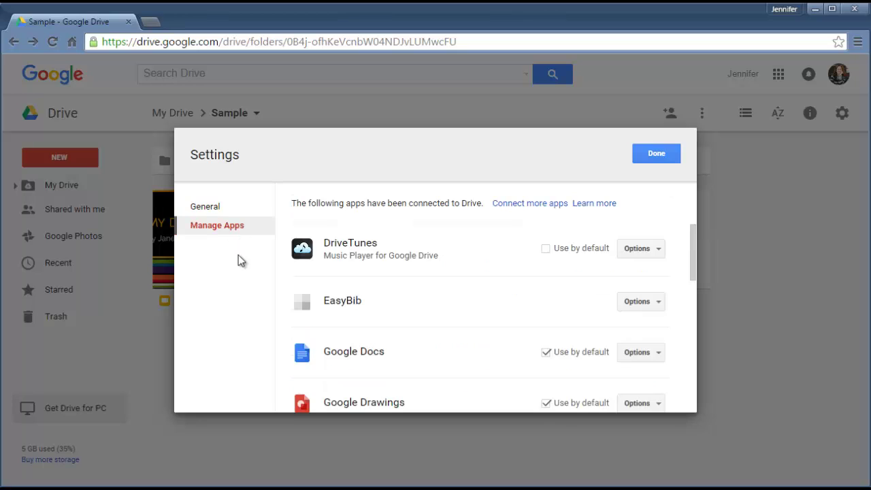
pyautogui.click(214, 207)
pyautogui.click(655, 154)
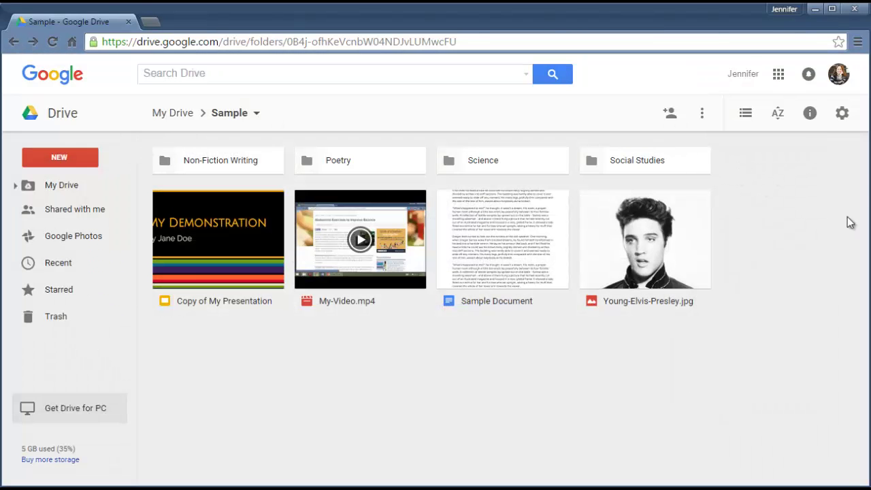
# Step: Show details and activity for Sample, Sample Document and My-Video.mp4, then hide the details pane
pyautogui.click(811, 116)
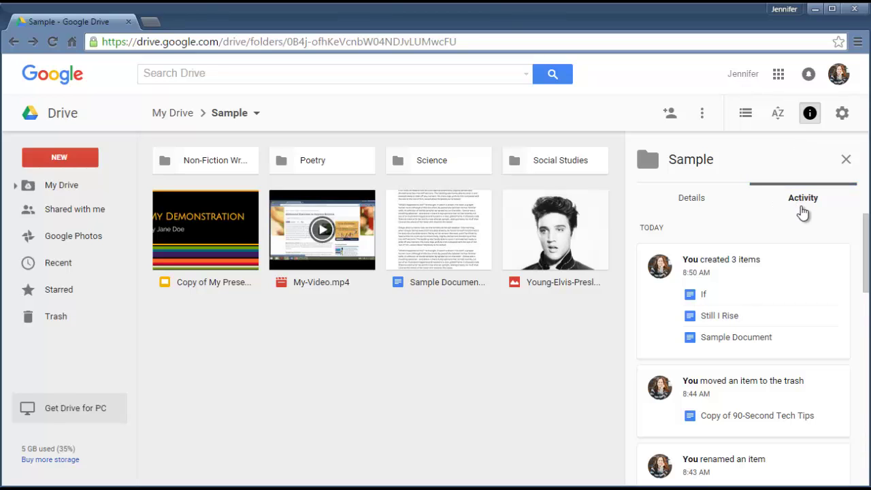
pyautogui.click(802, 211)
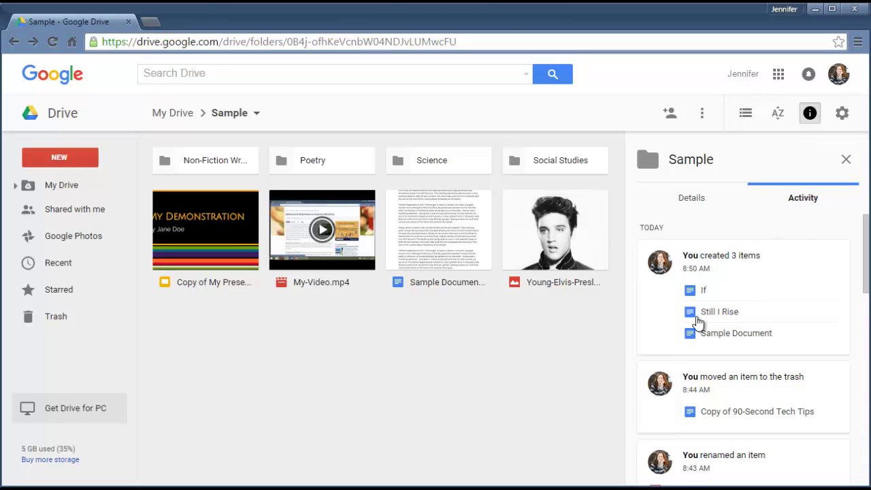
pyautogui.click(706, 201)
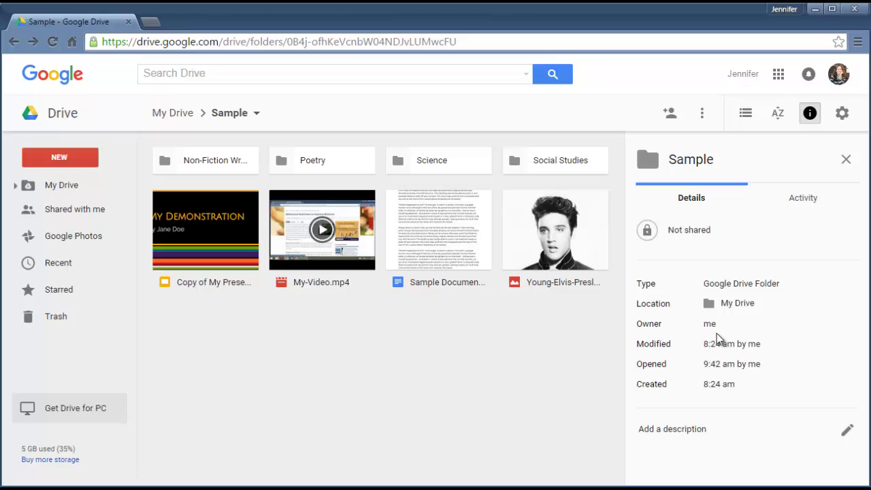
pyautogui.click(441, 207)
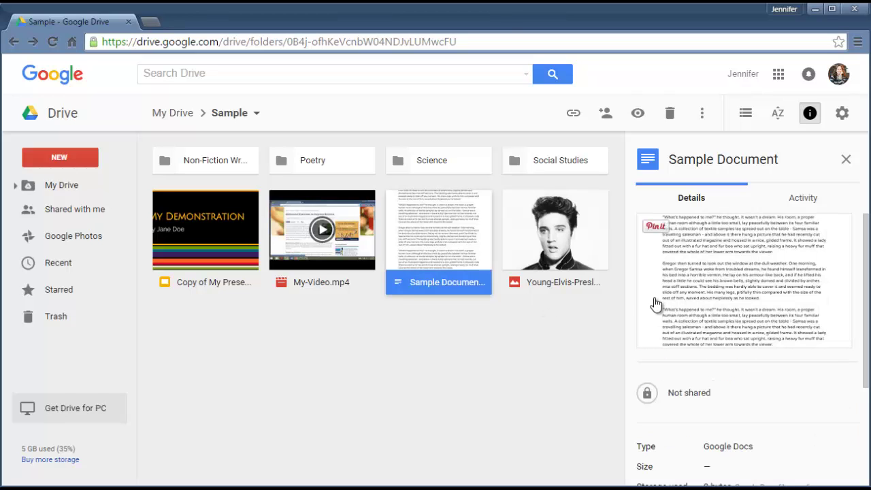
pyautogui.scroll(-3, 688, 303)
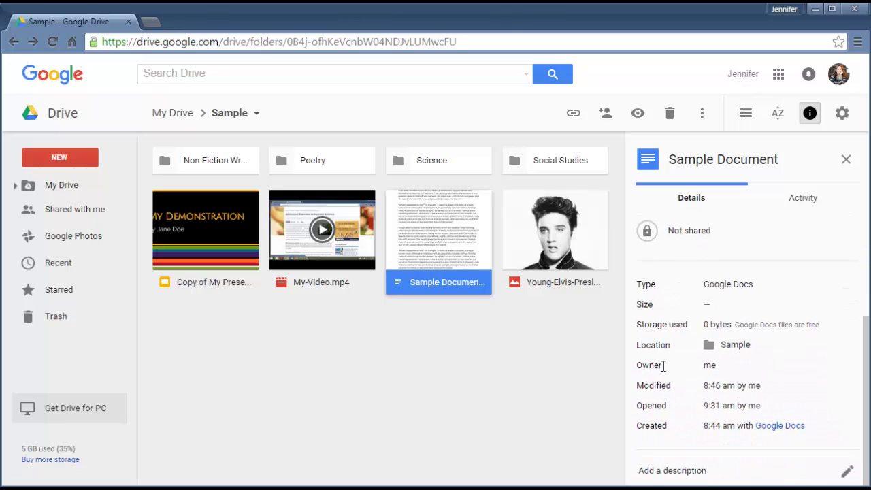
pyautogui.click(330, 227)
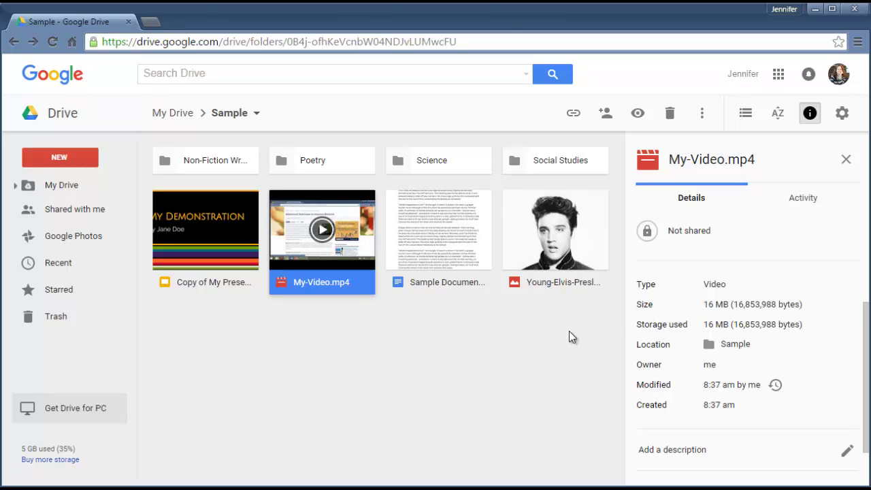
pyautogui.click(811, 114)
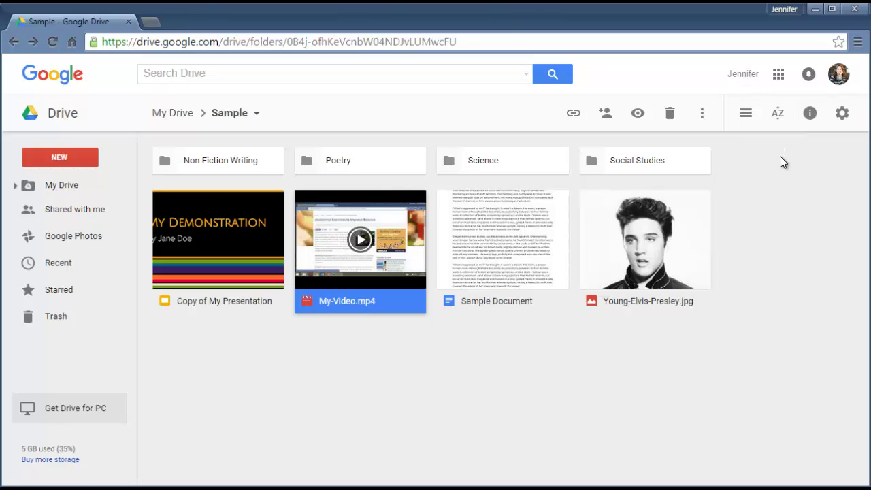
# Step: Sort Sample by last modified then by name, and toggle list versus thumbnail layout
pyautogui.click(780, 123)
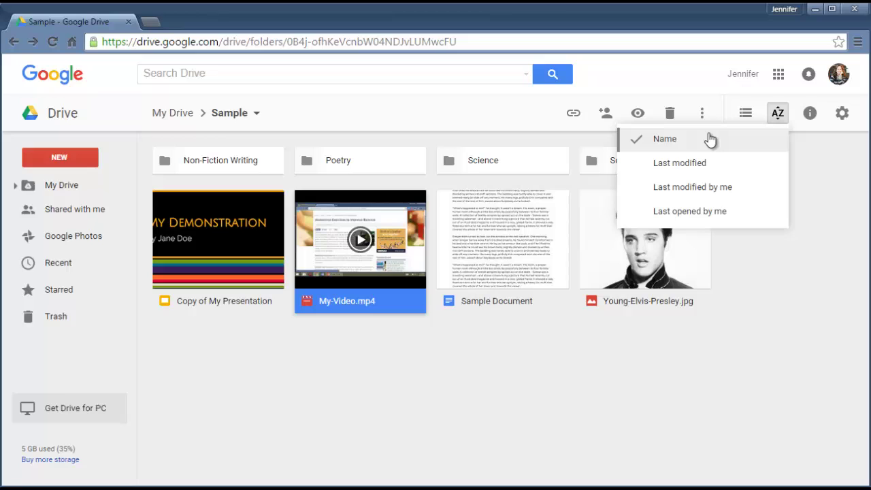
pyautogui.click(737, 424)
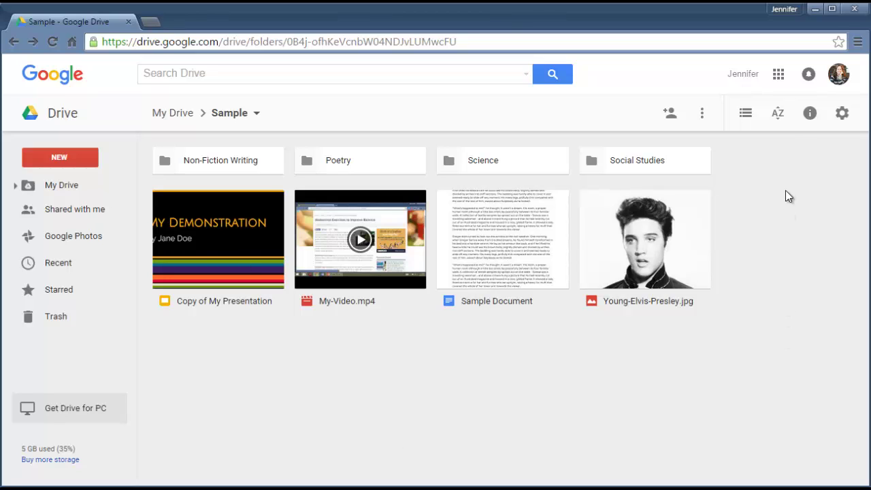
pyautogui.click(778, 114)
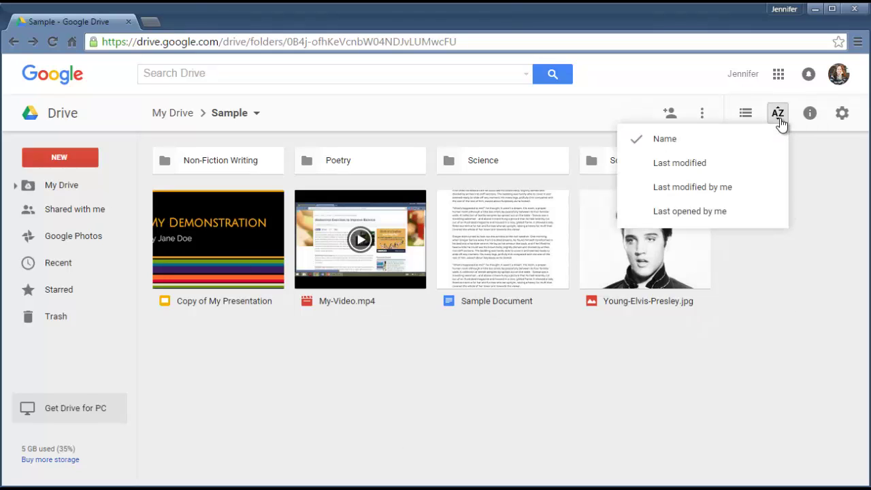
pyautogui.click(721, 162)
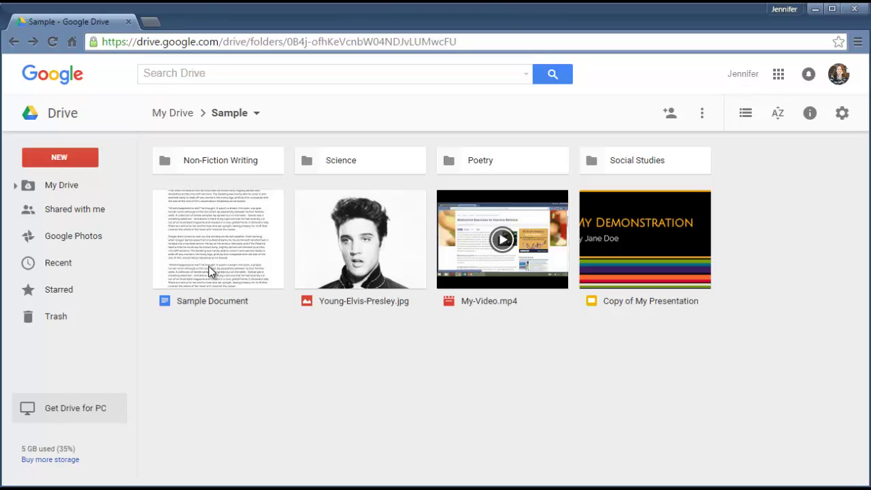
pyautogui.click(783, 116)
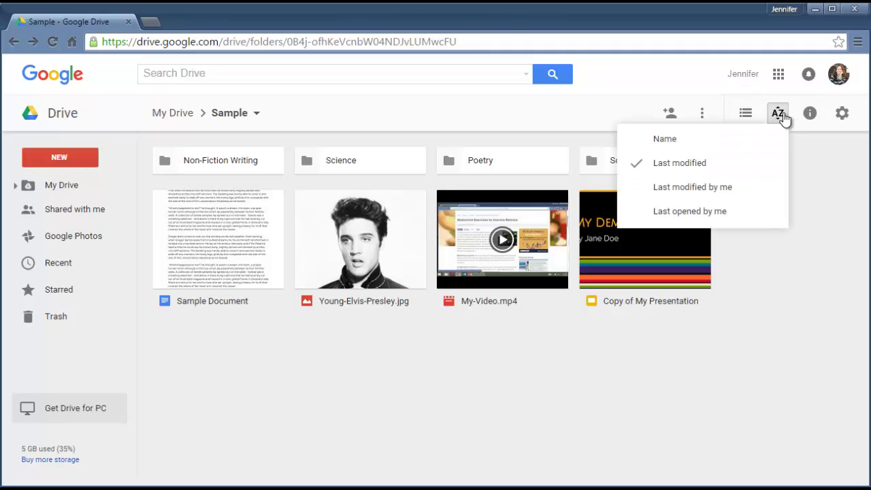
pyautogui.click(669, 142)
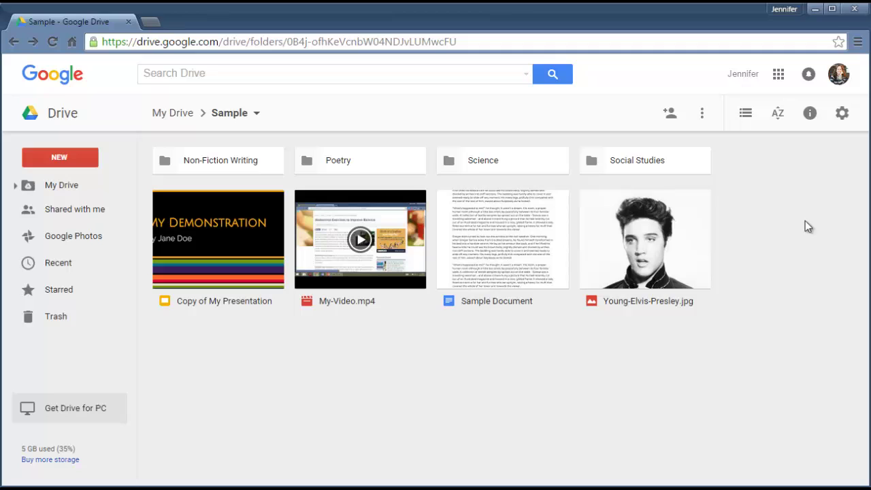
pyautogui.click(744, 115)
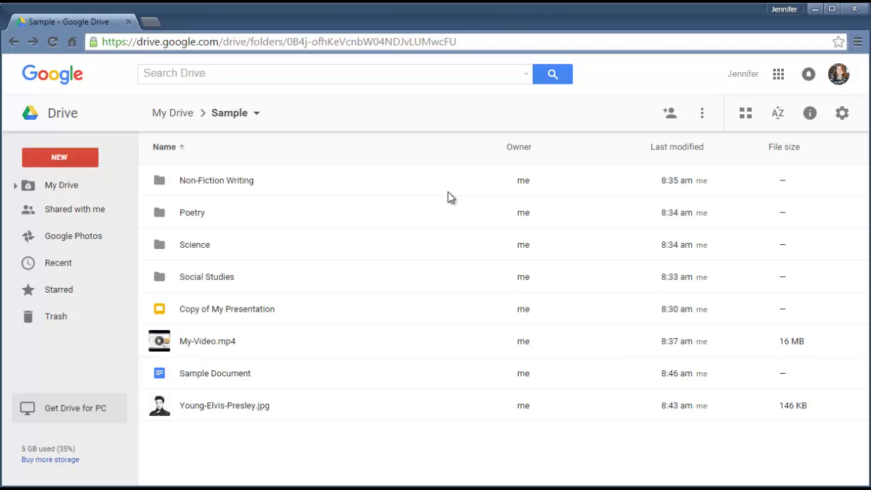
pyautogui.click(743, 116)
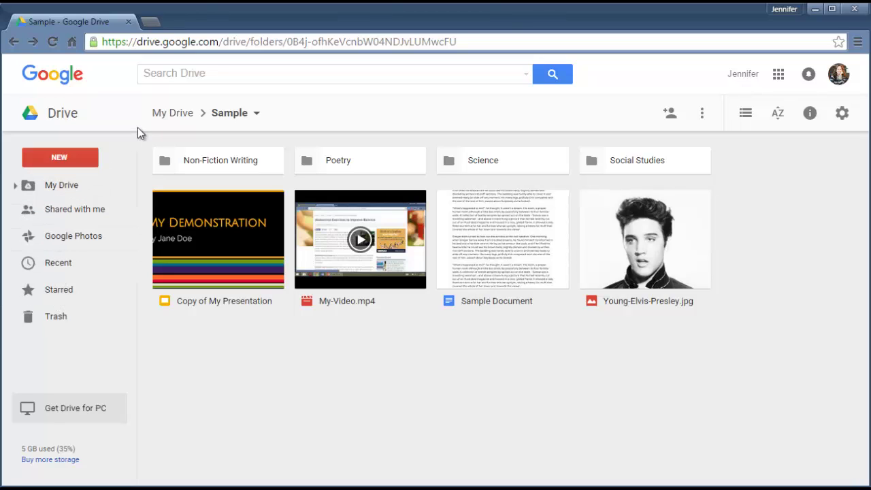
# Step: Expand and collapse the My Drive folder tree, then open the NEW menu
pyautogui.click(15, 187)
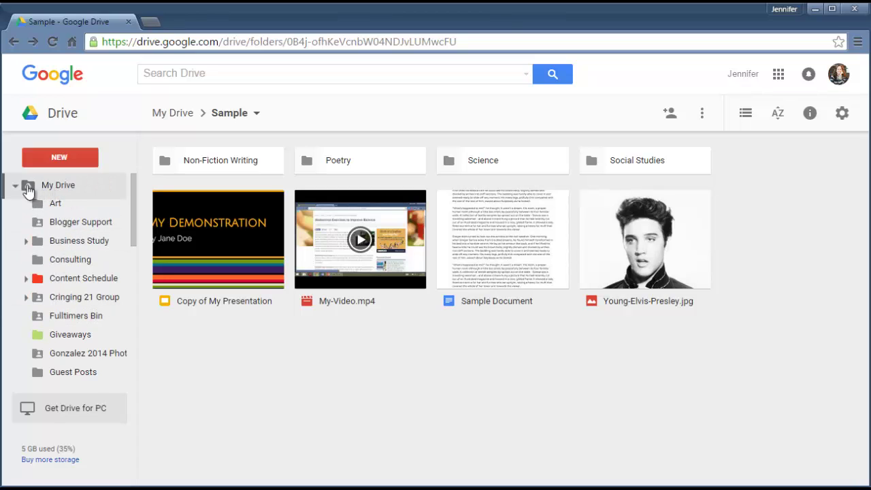
pyautogui.click(15, 187)
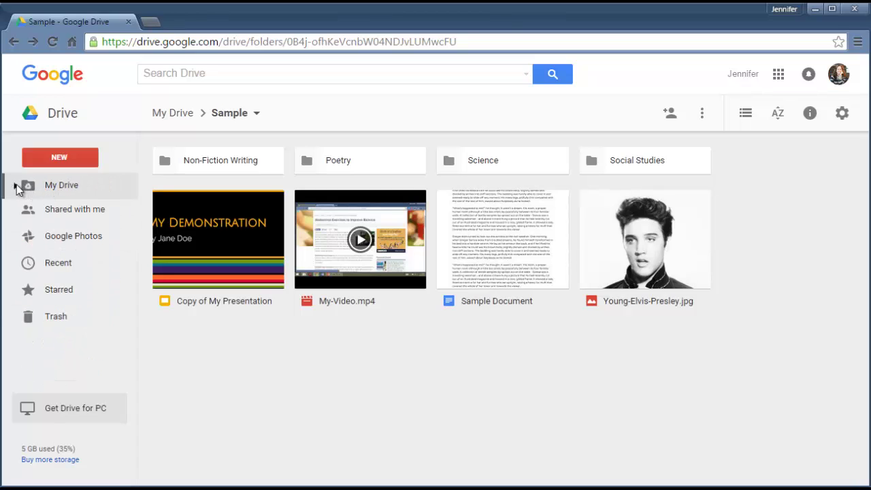
pyautogui.click(82, 160)
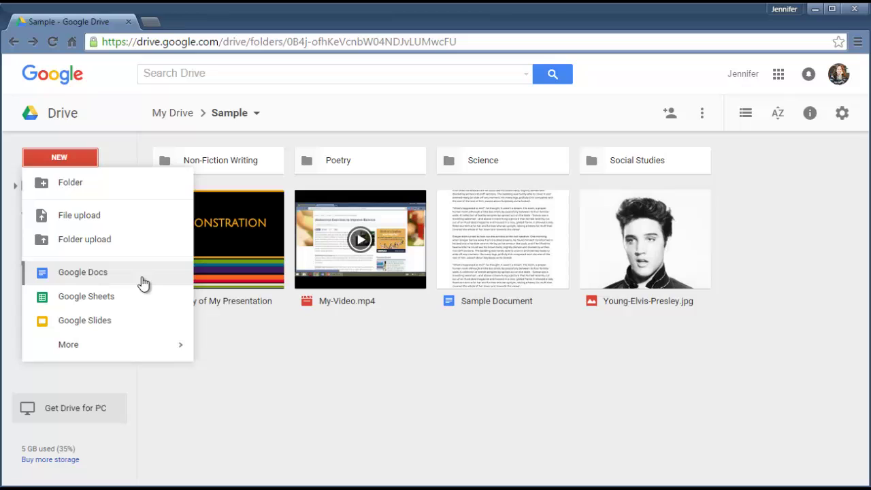
# Step: Create a blank Untitled Google Docs document, then reopen NEW in the Sample folder's Drive tab
pyautogui.click(104, 278)
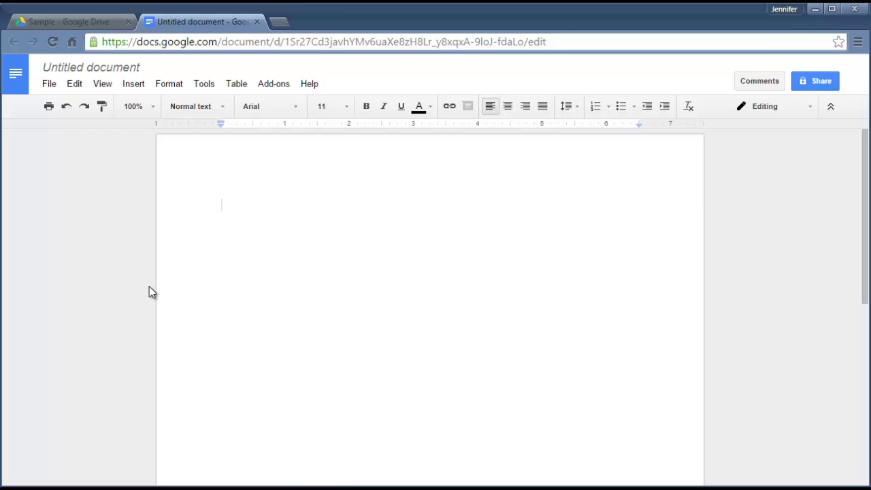
pyautogui.click(93, 22)
pyautogui.click(83, 158)
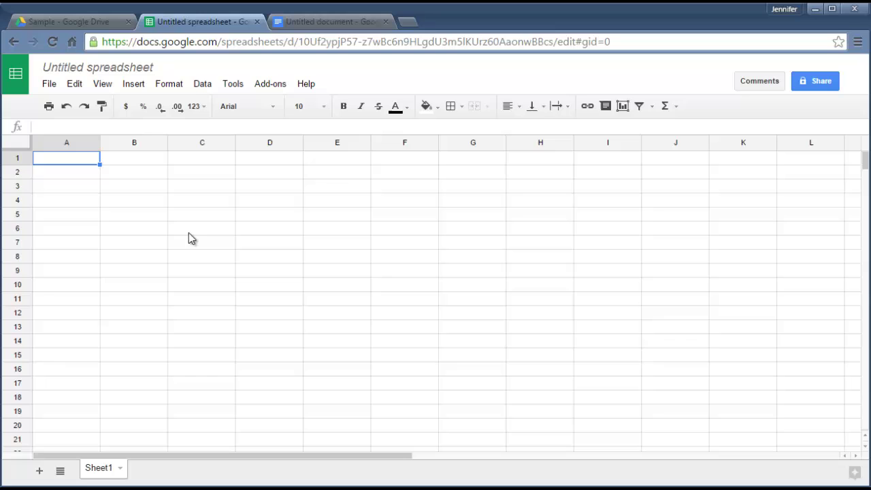
# Step: Return to the Sample - Google Drive tab after making the blank Untitled spreadsheet
pyautogui.click(121, 26)
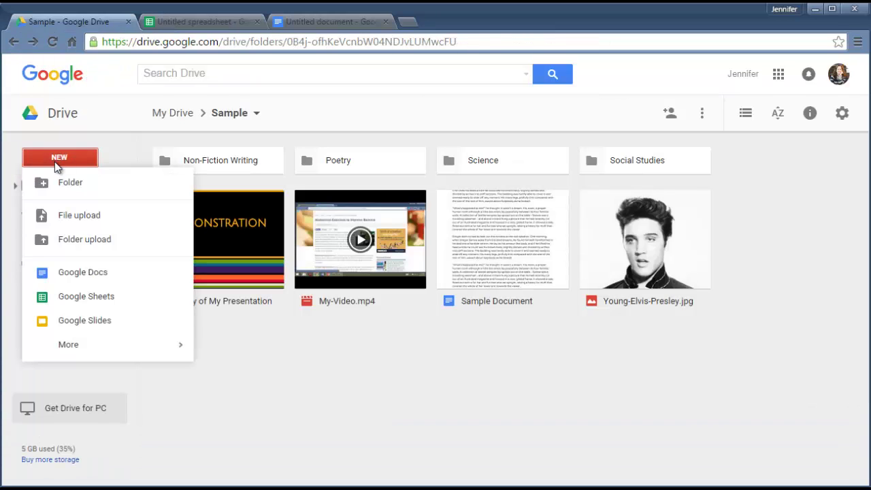
# Step: Make an Untitled Slides presentation with Simple Dark theme, then present Copy of My Presentation
pyautogui.click(106, 325)
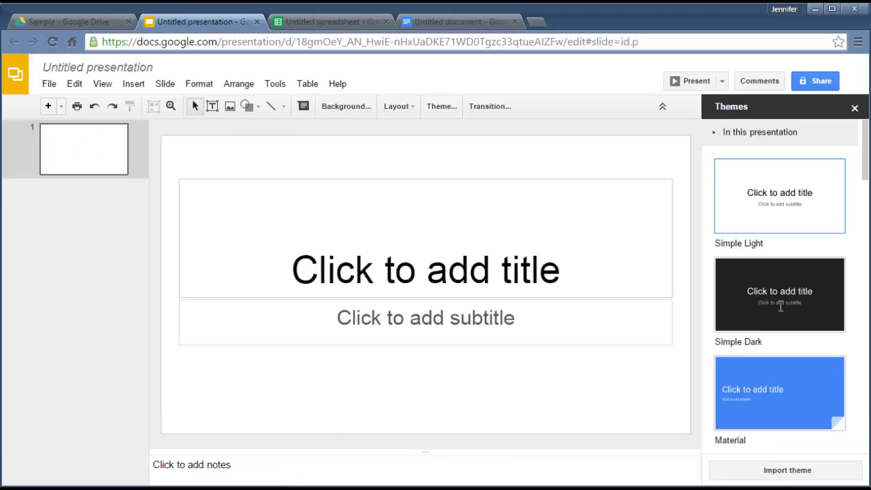
pyautogui.click(780, 308)
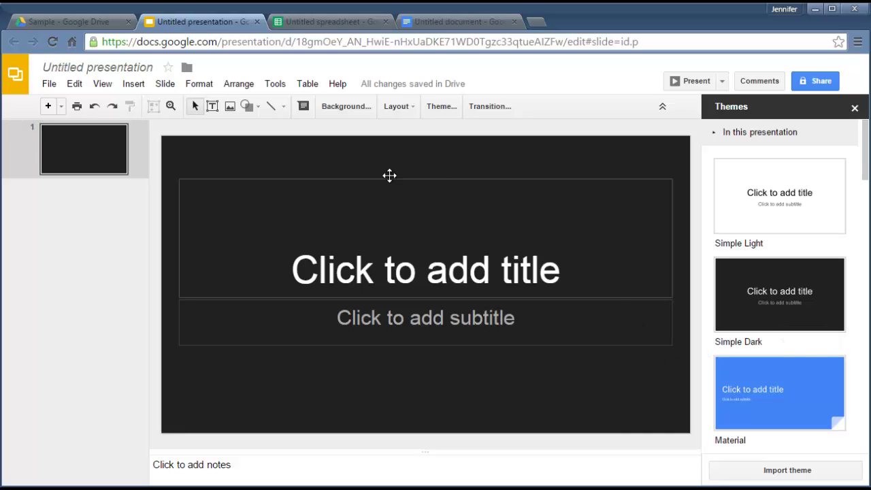
pyautogui.click(89, 21)
pyautogui.click(194, 257)
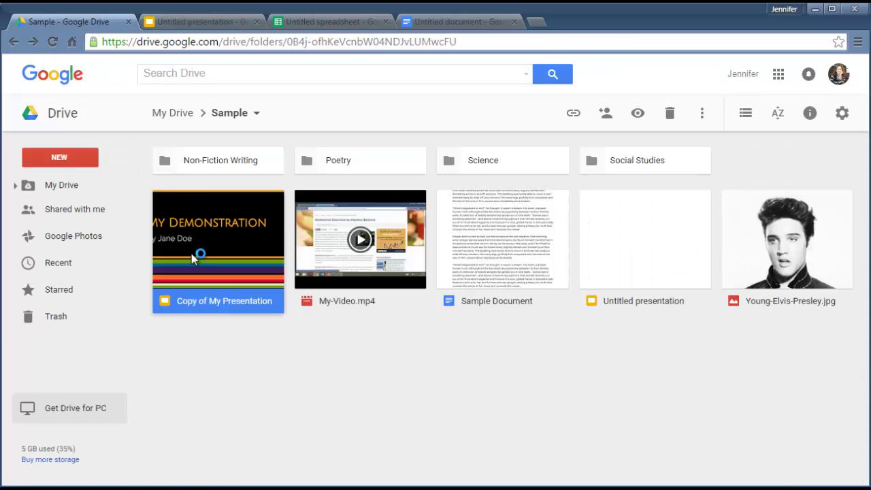
pyautogui.doubleClick(194, 258)
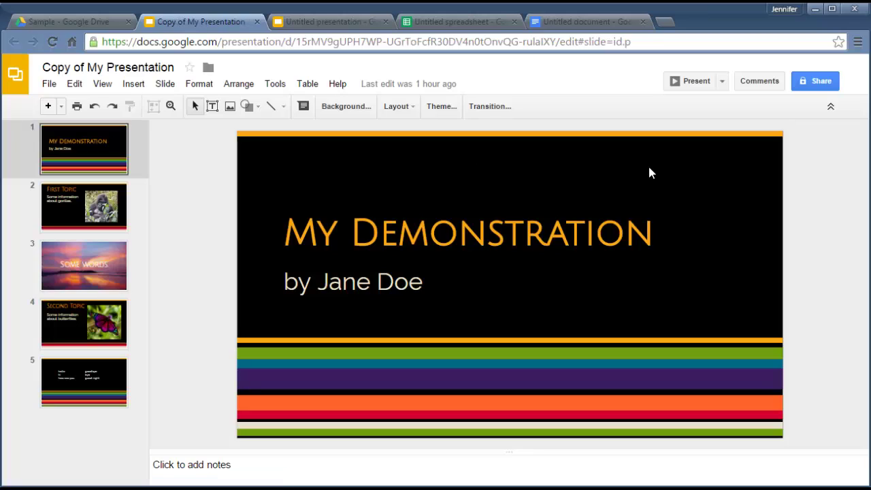
pyautogui.click(700, 81)
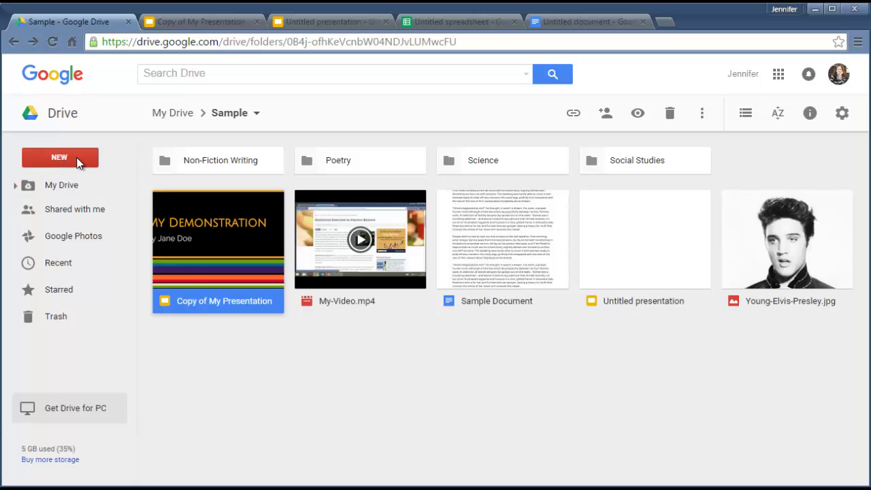
# Step: Create a blank Untitled form via NEW > More > Google Forms and scroll through it
pyautogui.click(78, 160)
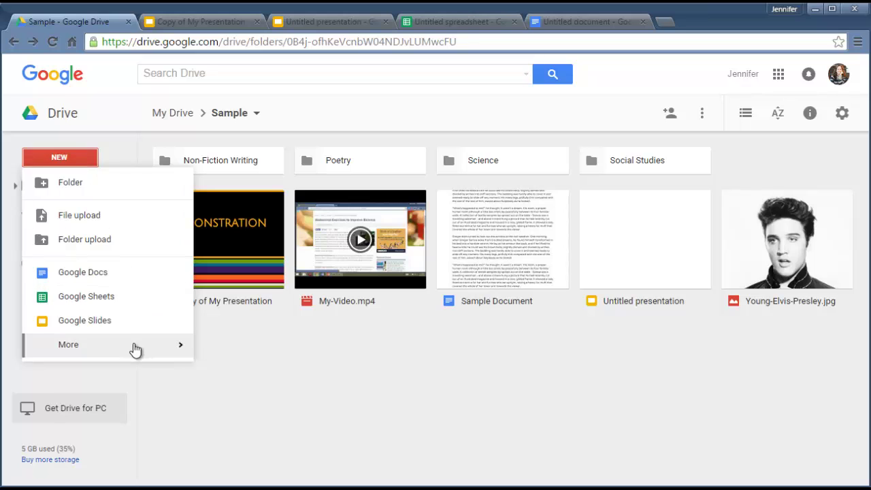
pyautogui.moveTo(135, 349)
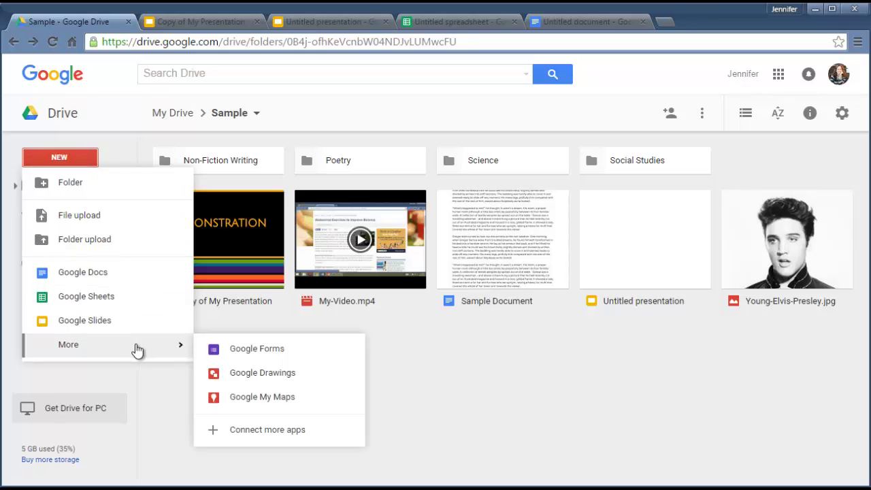
pyautogui.click(294, 350)
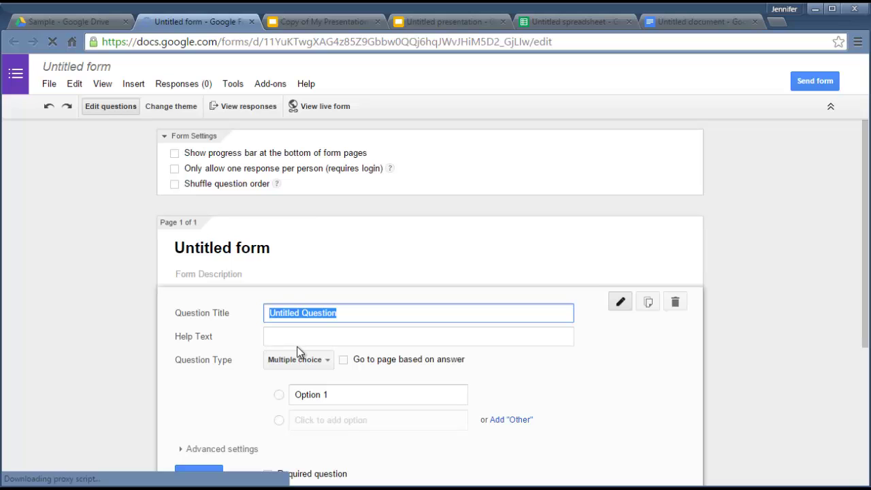
pyautogui.scroll(-3, 117, 347)
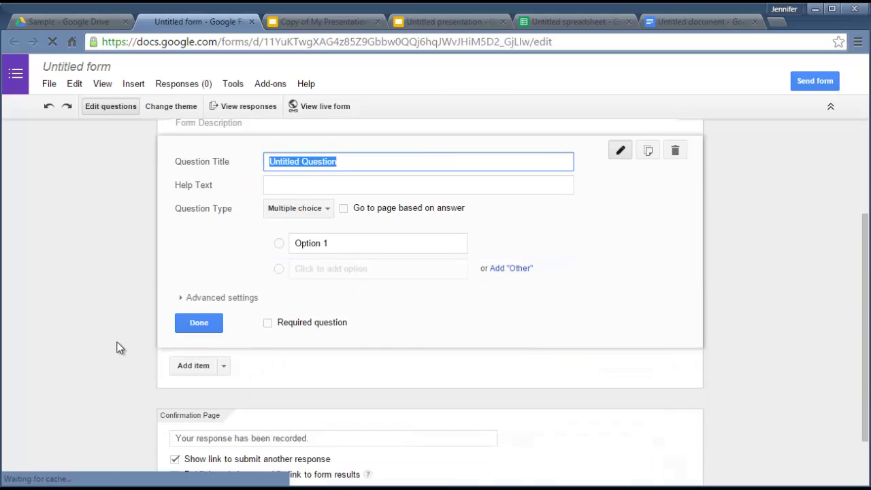
pyautogui.scroll(3, 118, 347)
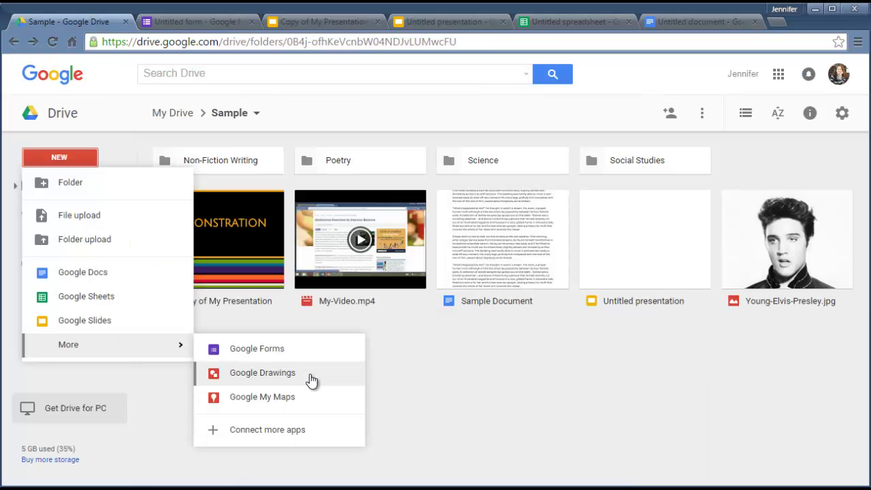
# Step: Start an Untitled drawing and draw a wide light-blue right arrow from the Arrows shapes
pyautogui.click(309, 376)
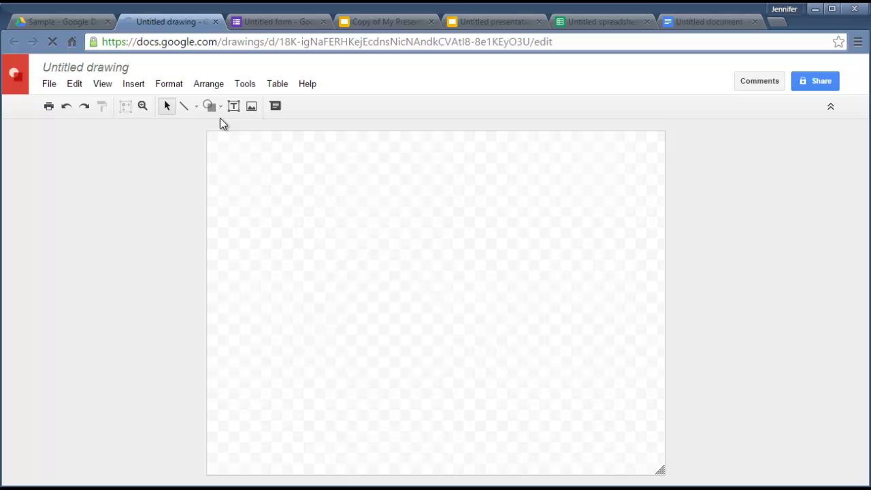
pyautogui.click(211, 107)
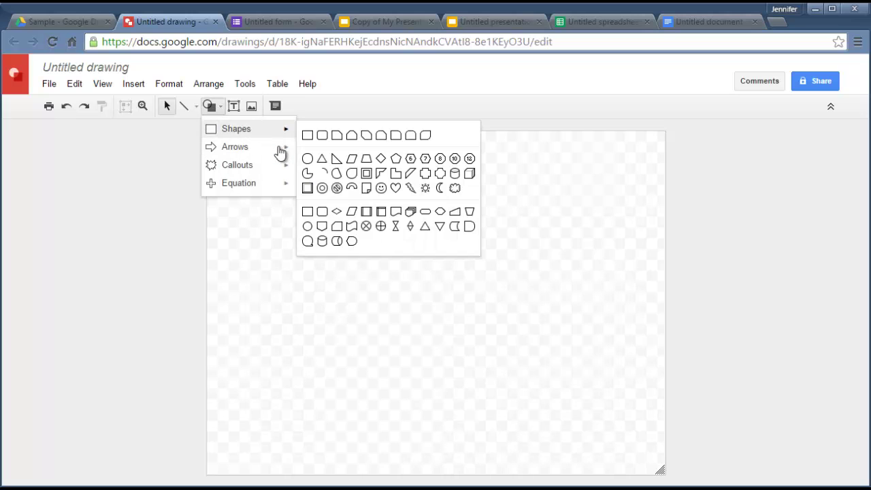
pyautogui.moveTo(281, 152)
pyautogui.click(307, 153)
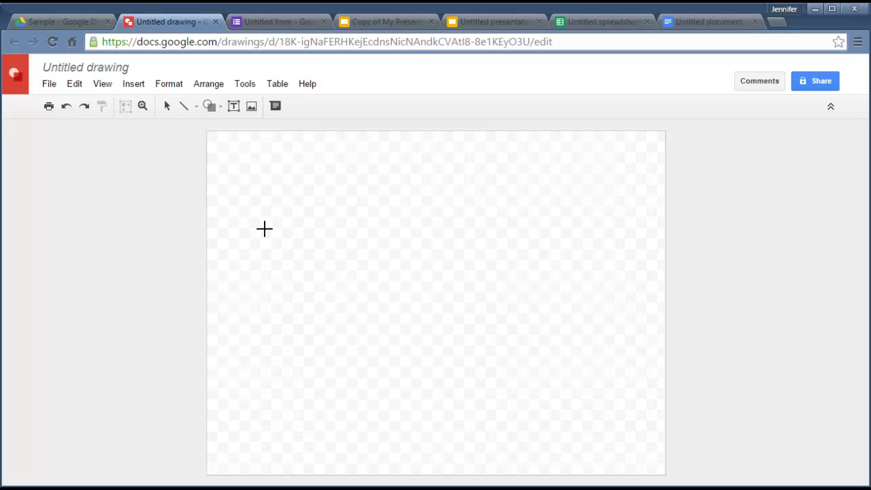
pyautogui.moveTo(251, 252); pyautogui.dragTo(525, 334)
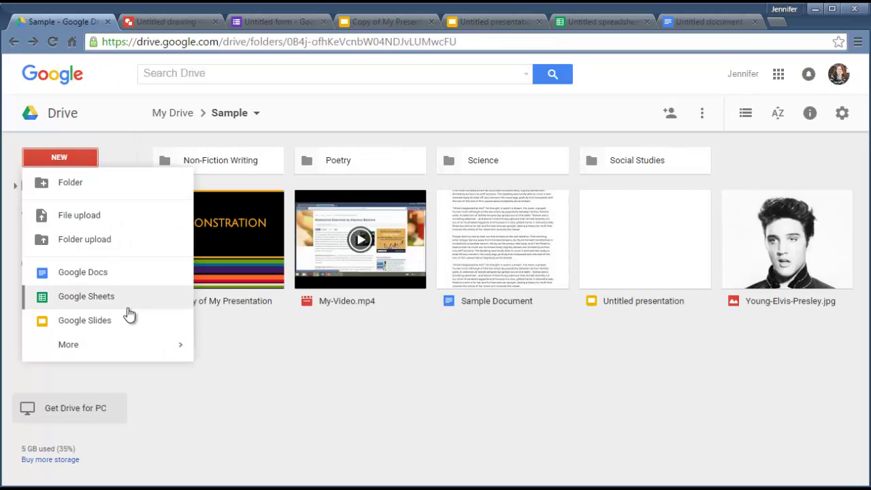
# Step: Create an Untitled My Maps map, then select and deselect the Untitled drawing in Sample
pyautogui.moveTo(143, 351)
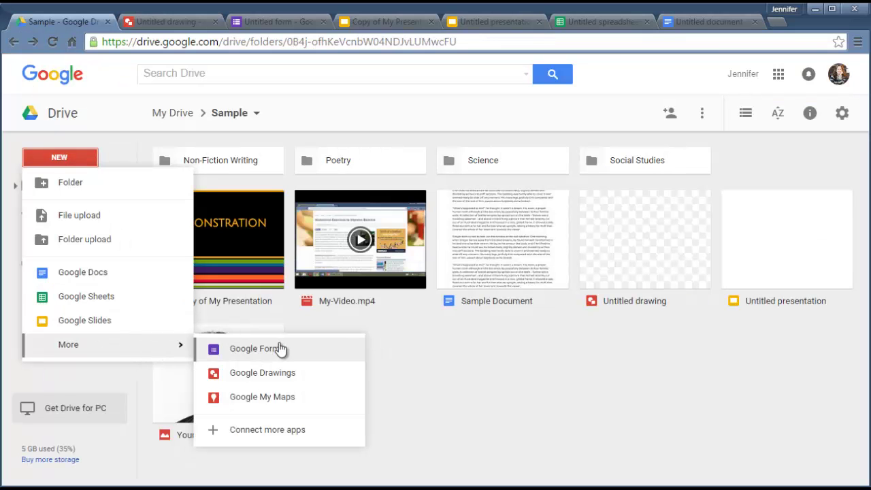
pyautogui.click(279, 395)
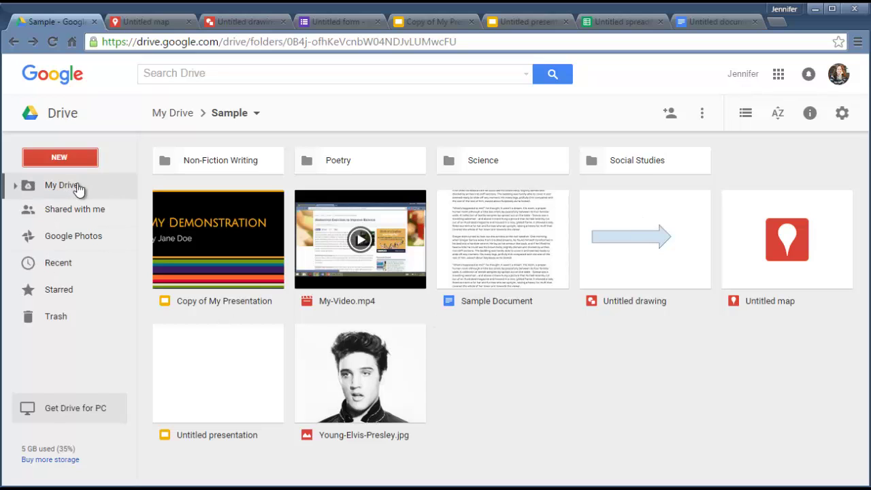
pyautogui.click(660, 273)
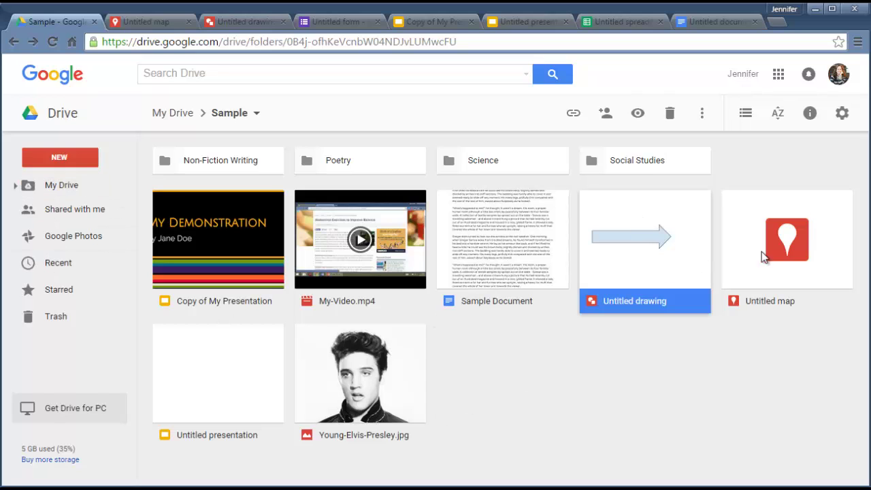
pyautogui.press('Escape')
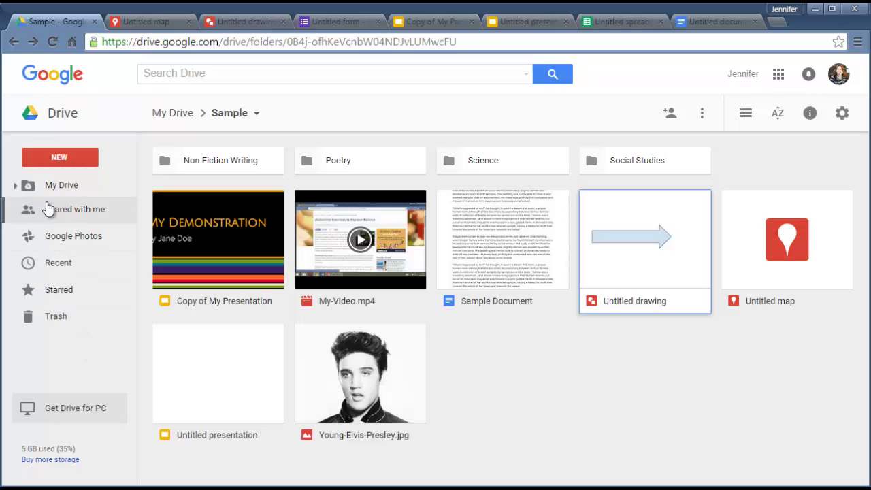